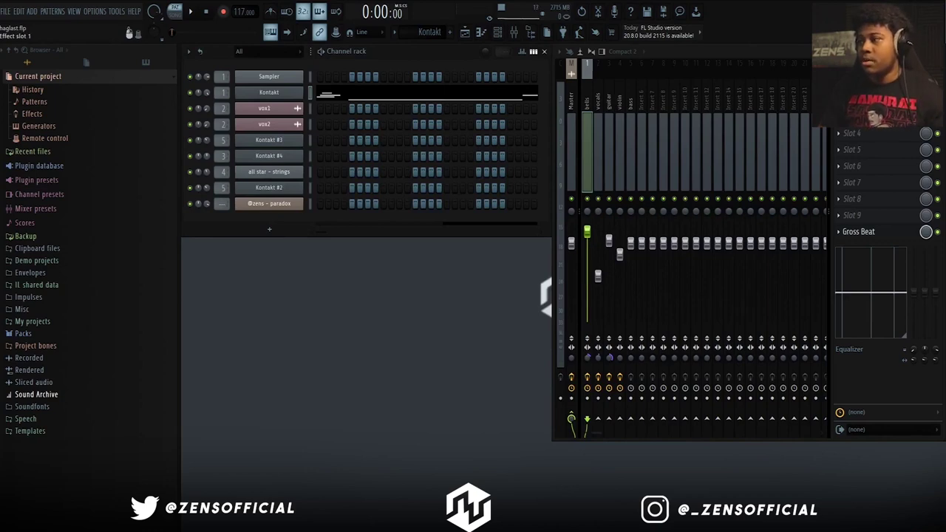
# Examine the ValhallaVintageVerb, Waves12 and Gross Beat effect settings on the bells mixer track
pyautogui.click(880, 84)
pyautogui.moveTo(927, 84)
pyautogui.mouseDown()
pyautogui.moveTo(926, 94)
pyautogui.moveTo(926, 81)
pyautogui.mouseUp()
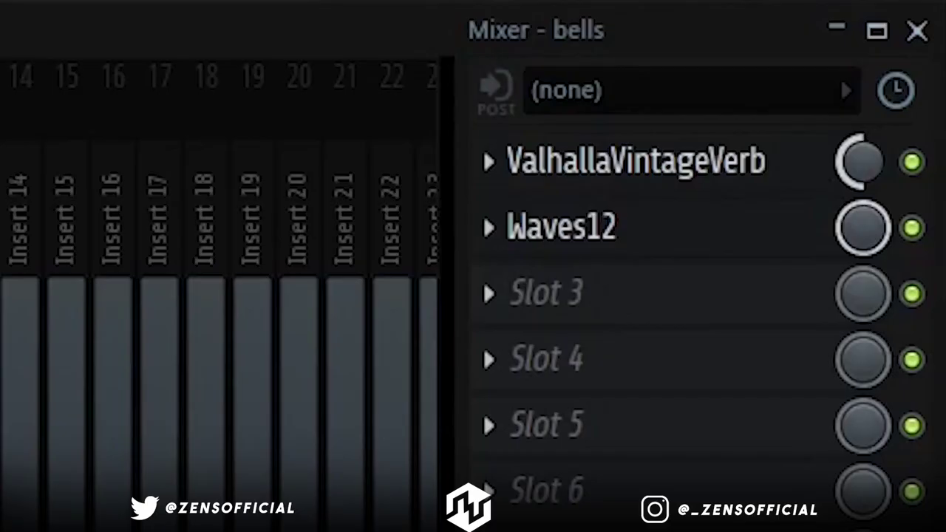
pyautogui.moveTo(862, 164); pyautogui.dragTo(862, 159)
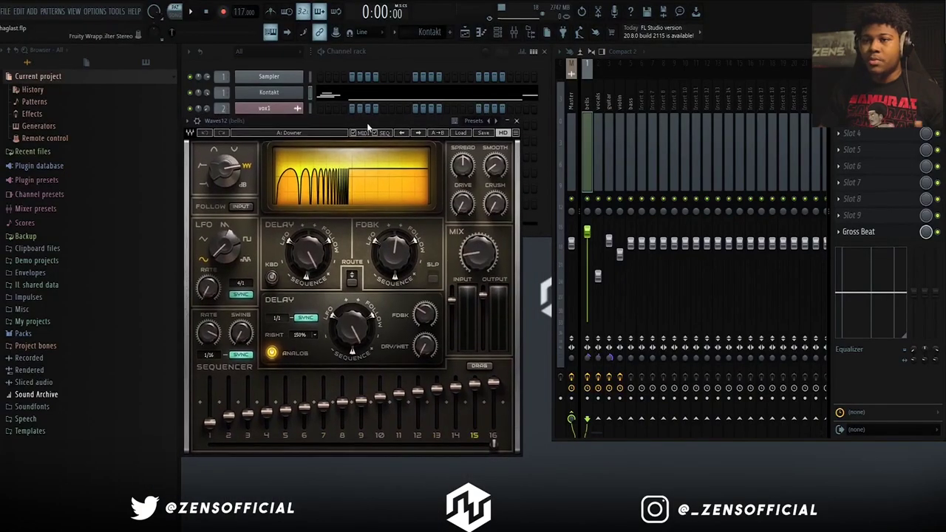
pyautogui.click(516, 121)
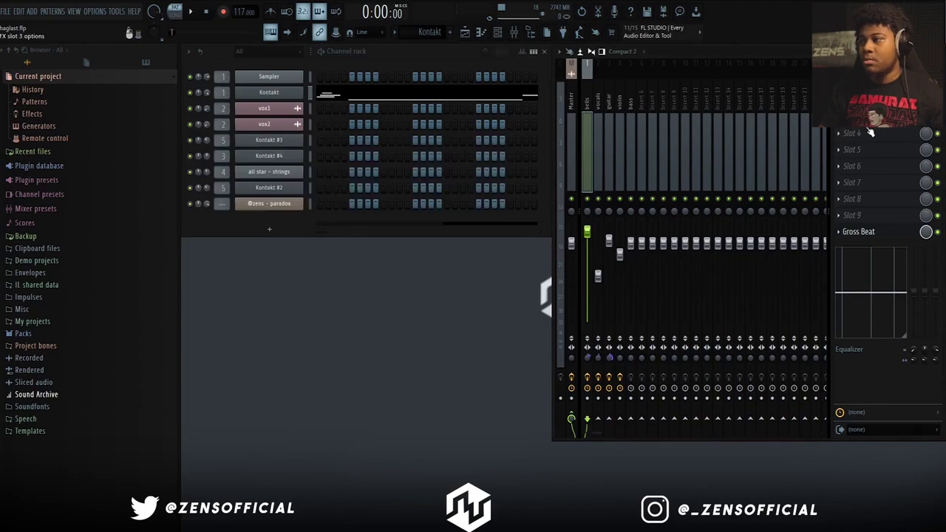
pyautogui.click(874, 119)
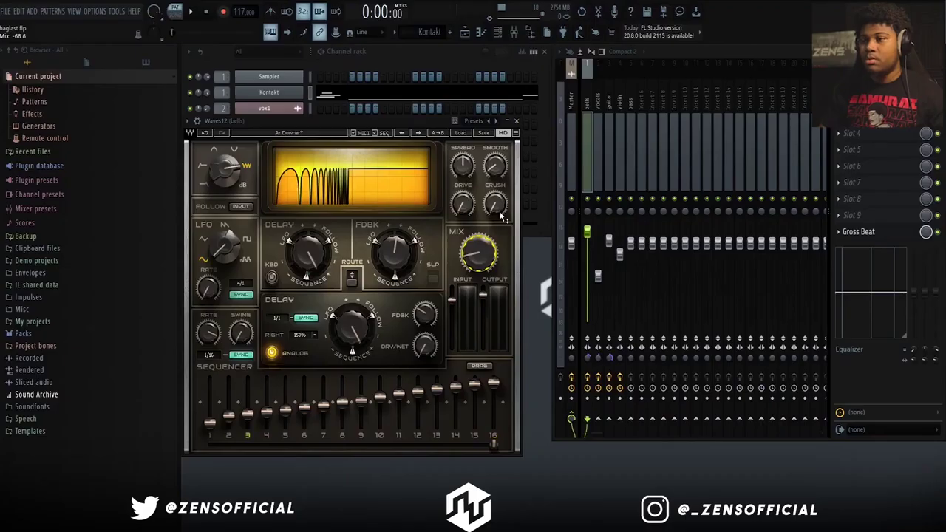
pyautogui.click(516, 121)
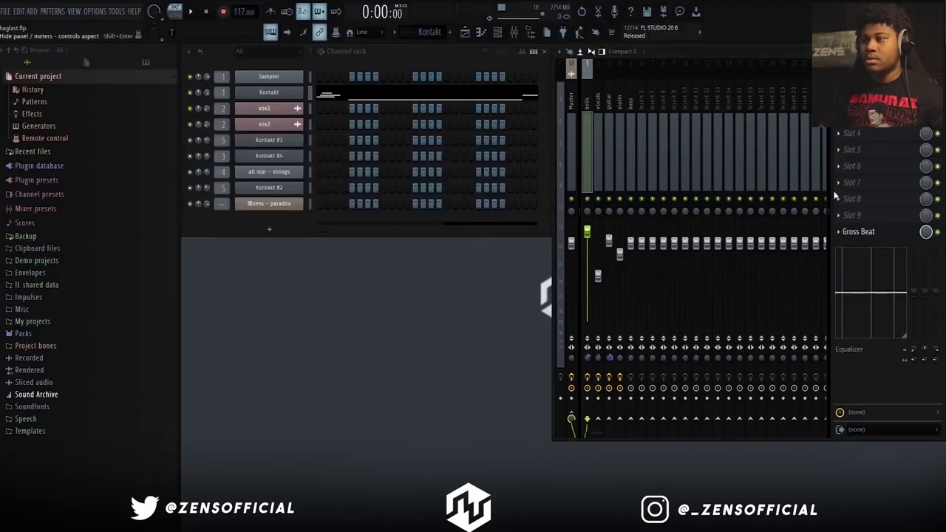
pyautogui.click(887, 235)
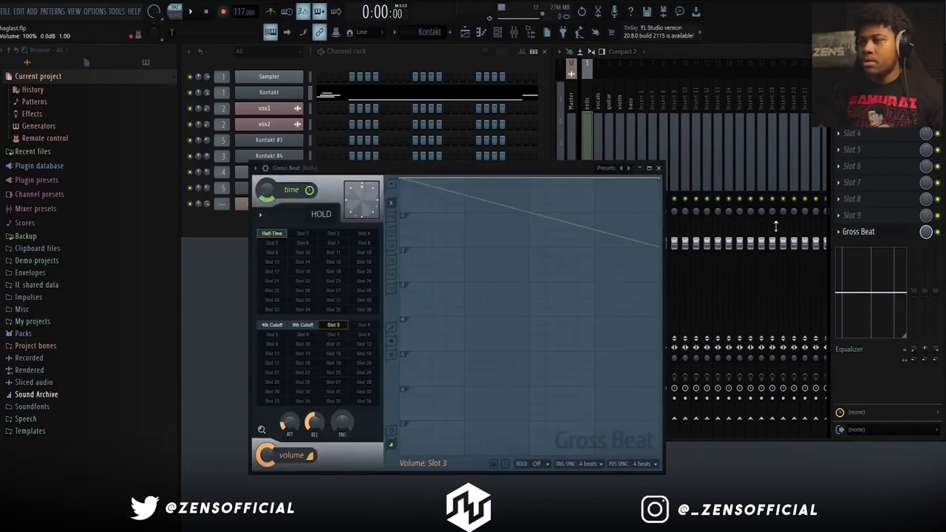
pyautogui.moveTo(535, 166); pyautogui.dragTo(465, 151)
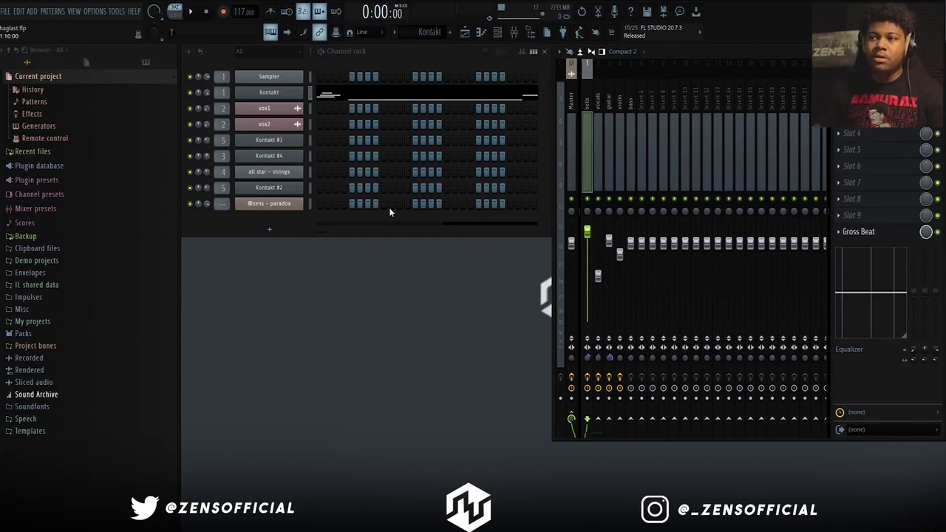
# Examine the Ilya Efimov Nylon Guitar instrument in Kontakt #4 and look through its notes in the piano roll
pyautogui.press('Right')
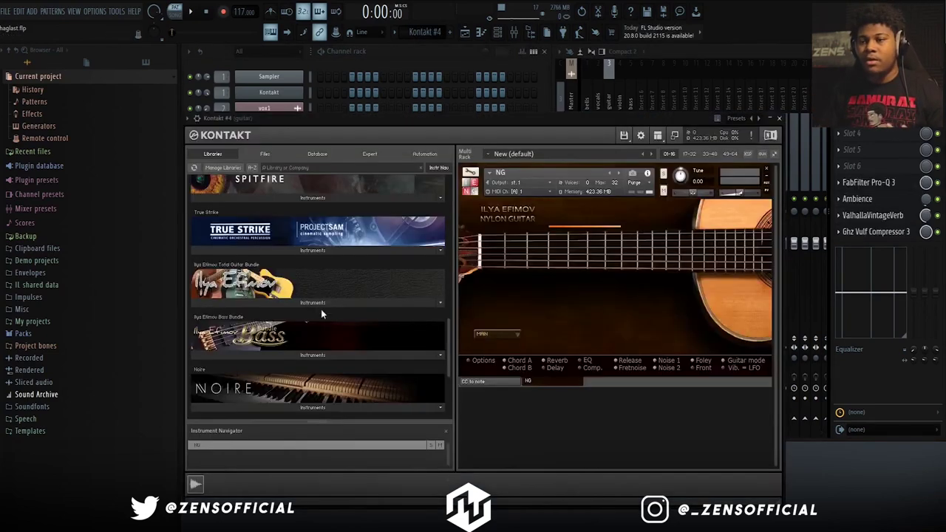
pyautogui.click(286, 302)
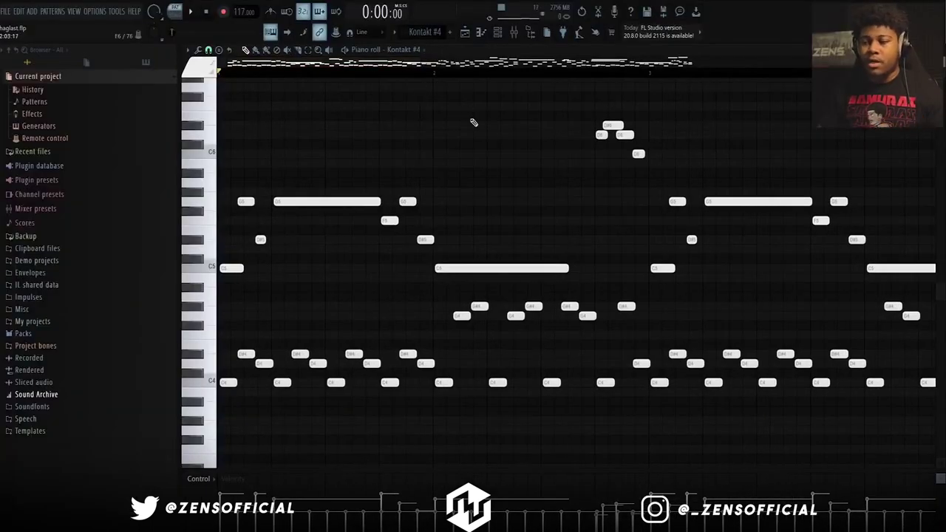
pyautogui.scroll(-1, 436, 232)
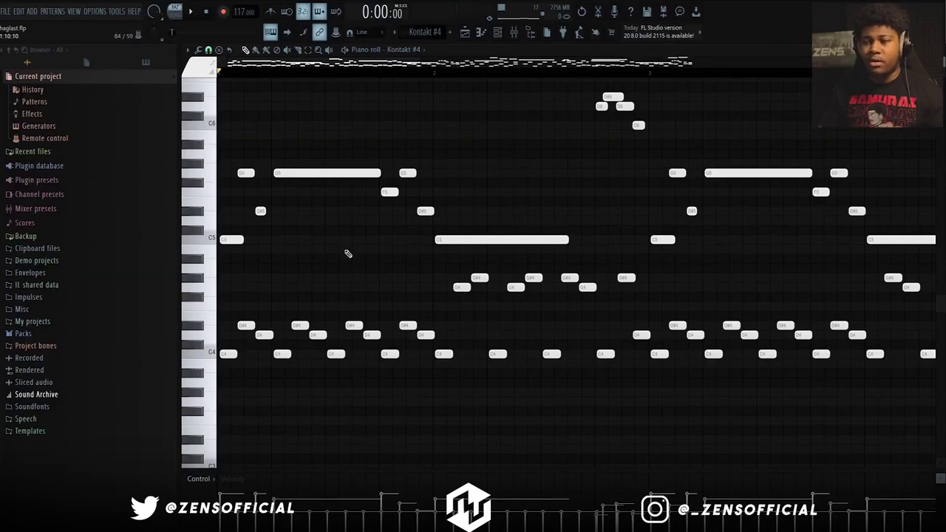
pyautogui.scroll(3, 549, 285)
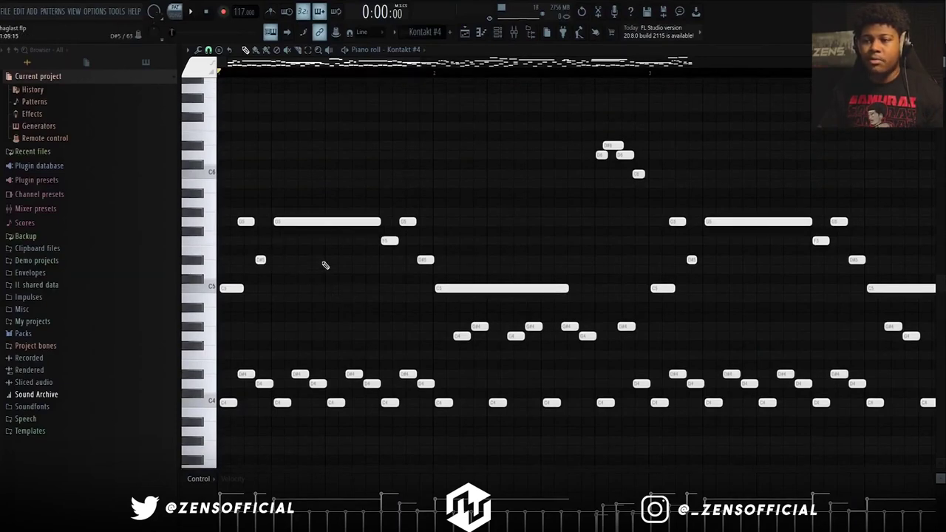
pyautogui.moveTo(887, 241); pyautogui.dragTo(252, 269)
pyautogui.moveTo(584, 276); pyautogui.dragTo(401, 286)
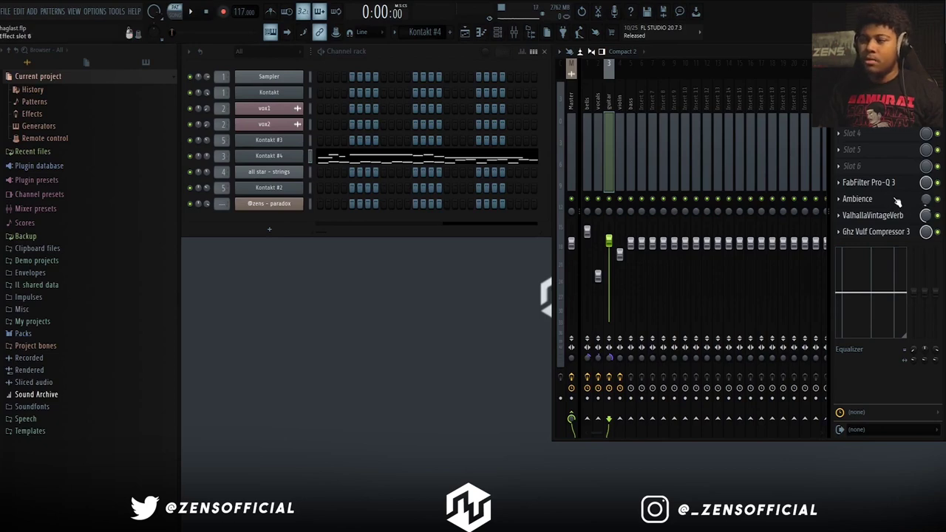
# Inspect the ValhallaVintageVerb and Ghz Vulf Compressor 3 settings on the guitar mixer track
pyautogui.click(879, 217)
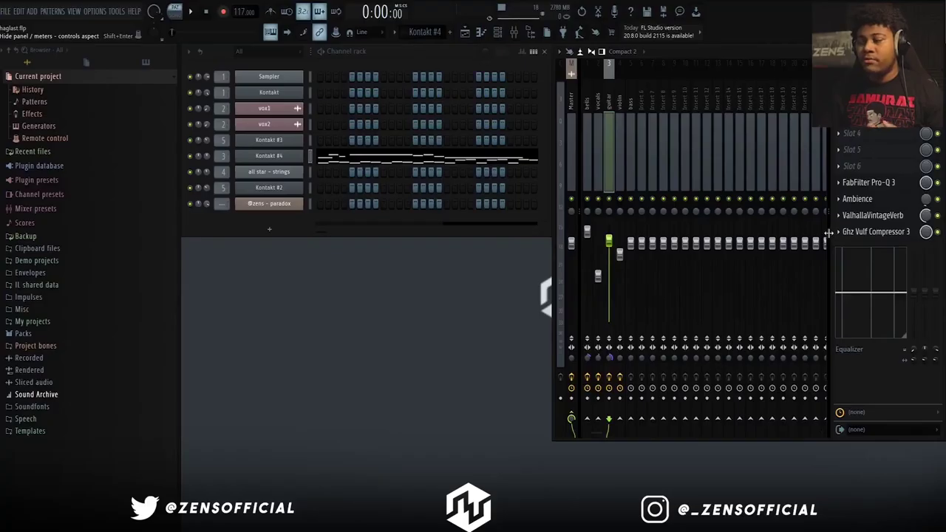
pyautogui.click(871, 232)
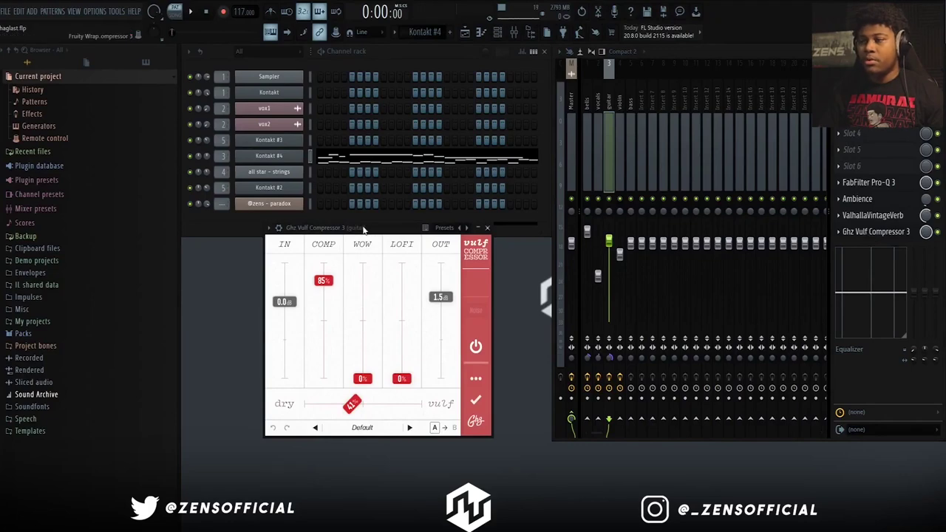
pyautogui.moveTo(363, 230); pyautogui.dragTo(313, 225)
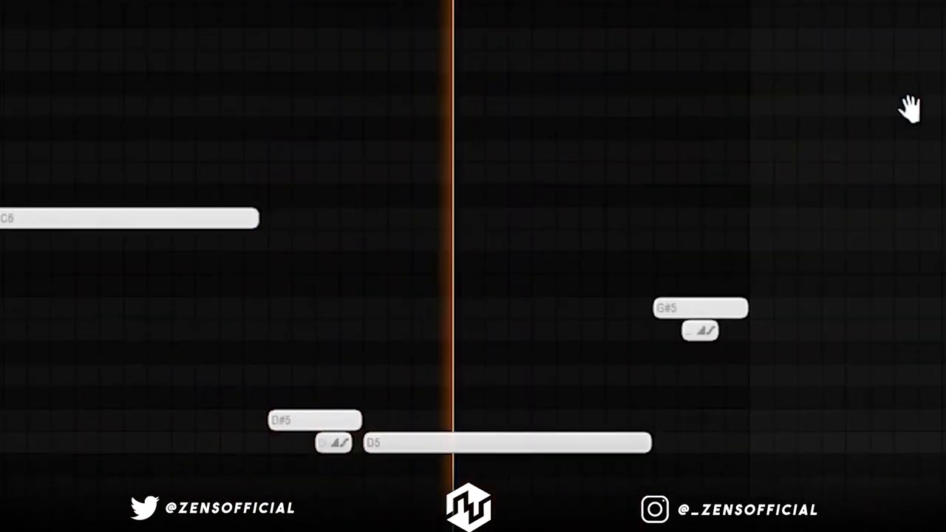
# Stop playback and look through the whole all star - strings melody and its slide notes in the piano roll
pyautogui.press('space')
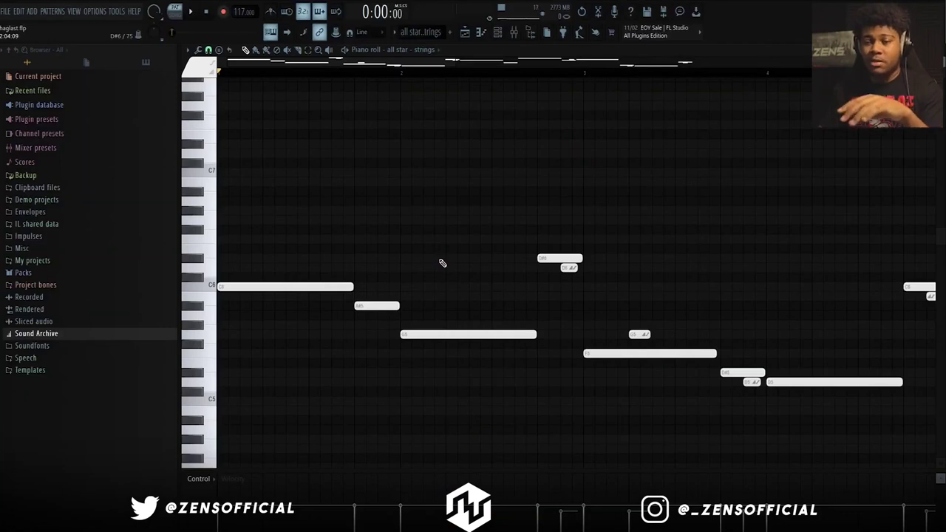
pyautogui.moveTo(572, 309); pyautogui.dragTo(374, 285)
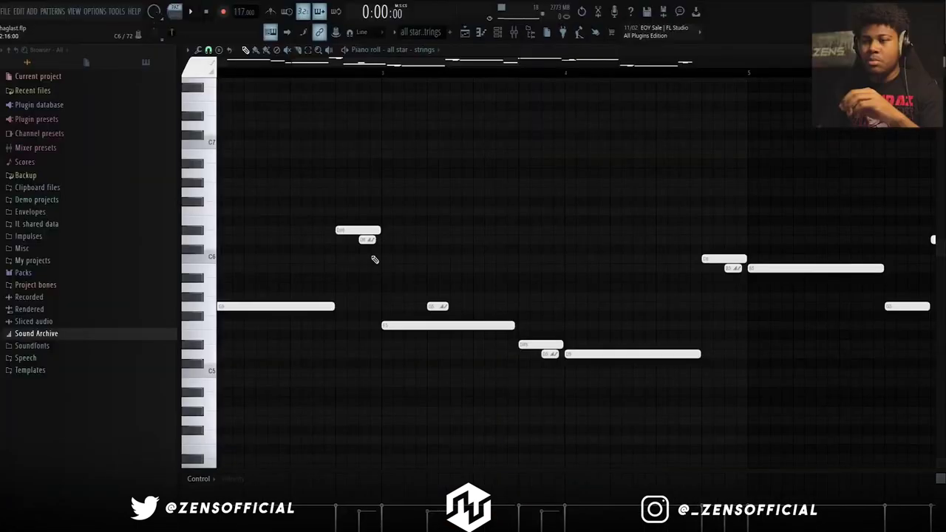
pyautogui.moveTo(581, 307); pyautogui.dragTo(542, 319)
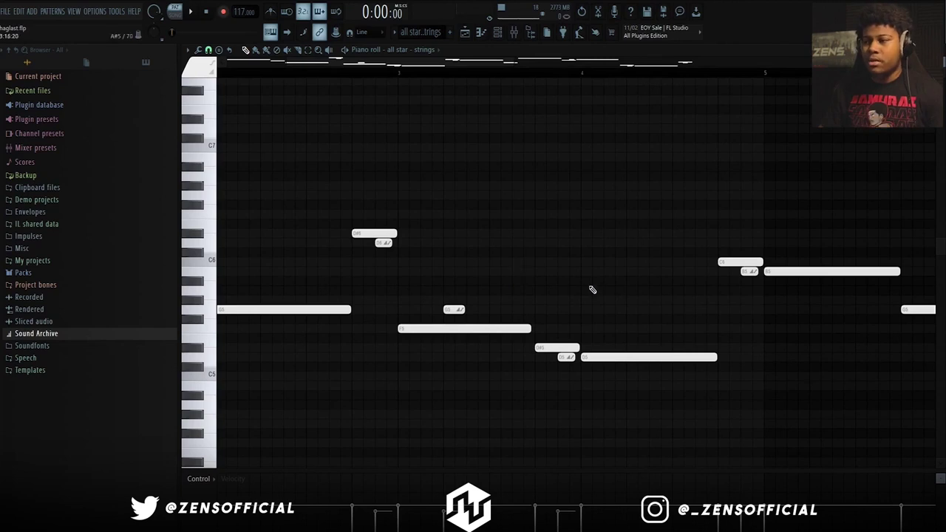
pyautogui.moveTo(593, 289); pyautogui.dragTo(208, 272)
pyautogui.moveTo(621, 259); pyautogui.dragTo(361, 320)
pyautogui.moveTo(380, 289); pyautogui.dragTo(639, 267)
pyautogui.hscroll(6, 706, 262)
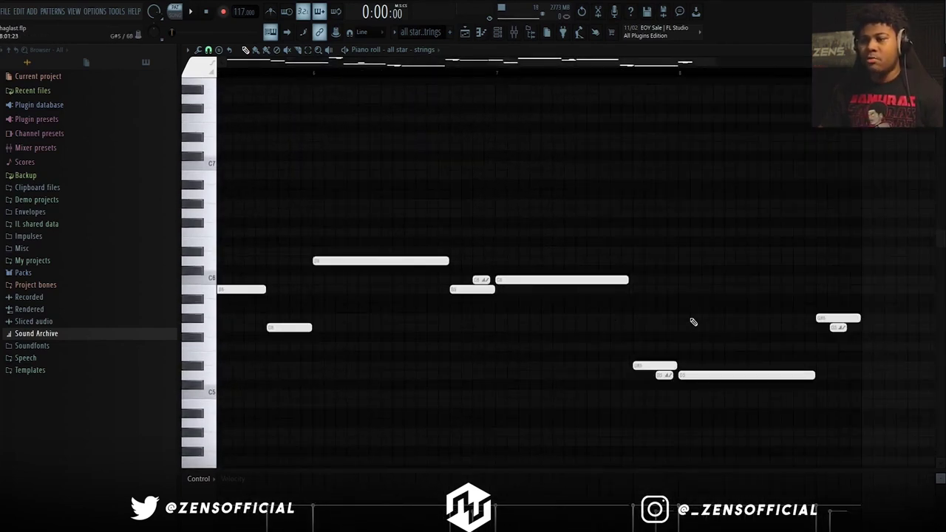
pyautogui.moveTo(706, 308); pyautogui.dragTo(553, 321)
# Close the strings notes and inspect the Gross Beat volume settings on the violin mixer track
pyautogui.press('F7')
pyautogui.click(620, 121)
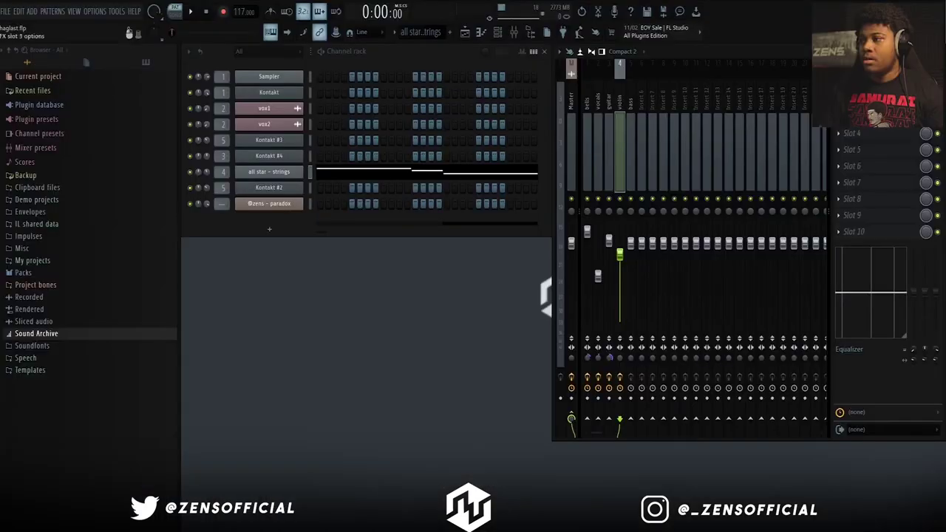
pyautogui.click(606, 328)
pyautogui.moveTo(530, 152); pyautogui.dragTo(512, 154)
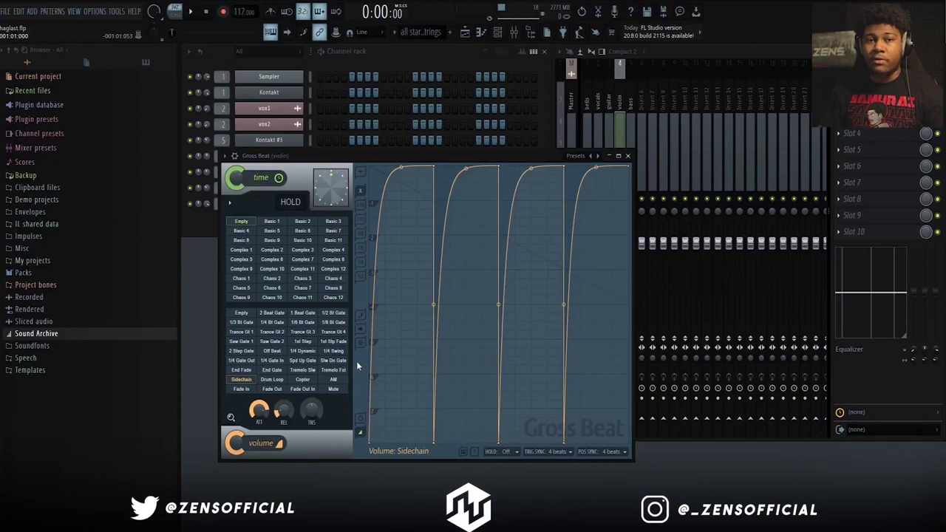
pyautogui.click(629, 157)
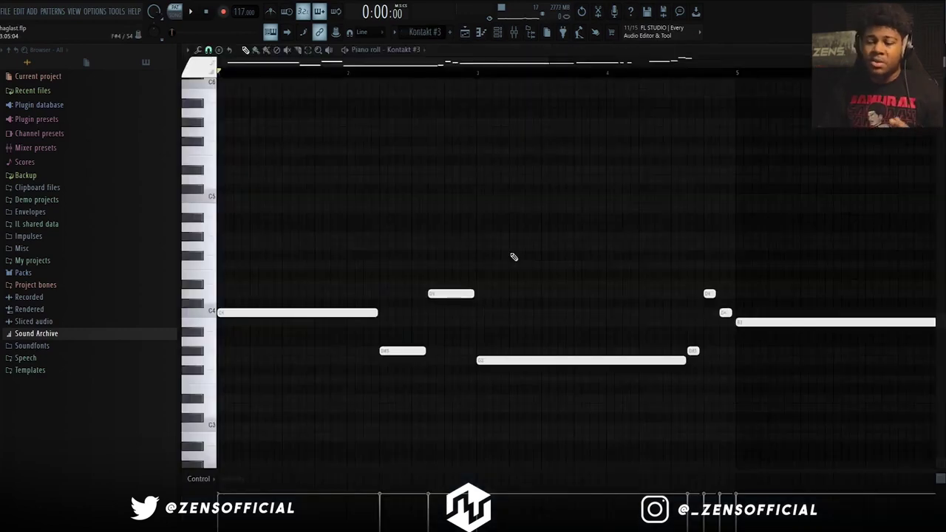
# Listen to the Kontakt #3 bass notes and inspect the Scarbee Rickenbacker Bass instrument that plays them
pyautogui.press('space')
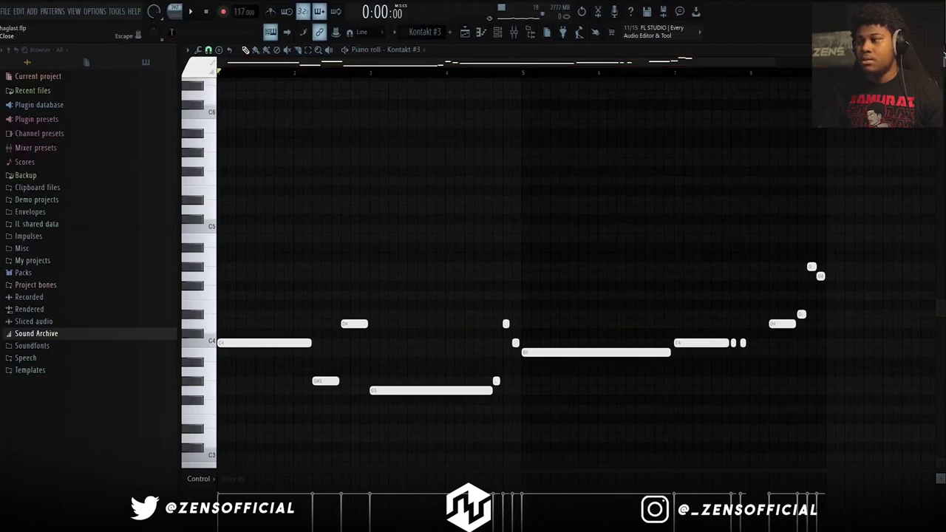
pyautogui.click(936, 50)
pyautogui.click(289, 141)
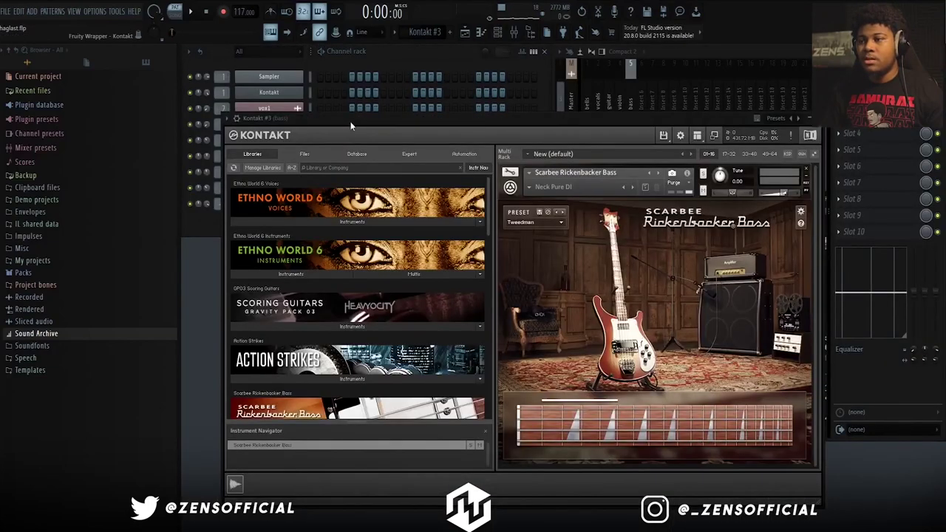
pyautogui.moveTo(351, 127); pyautogui.dragTo(312, 117)
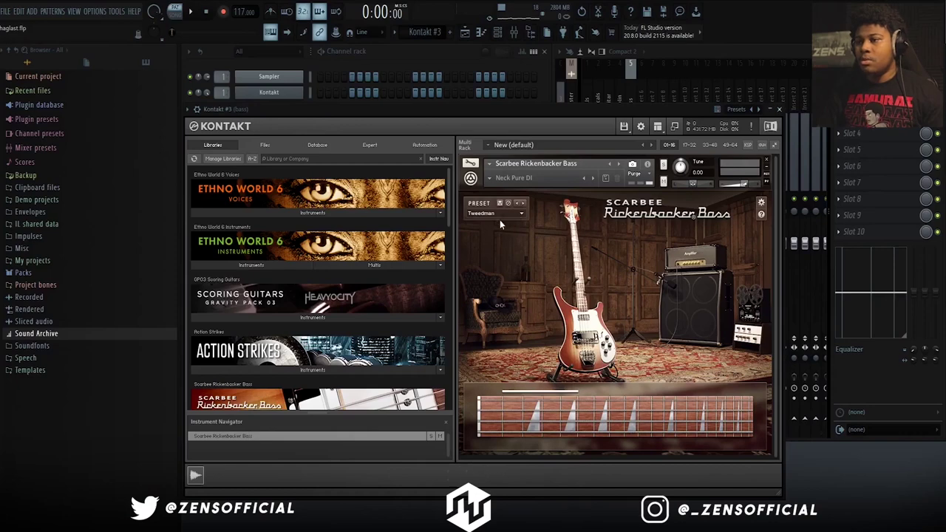
pyautogui.click(779, 109)
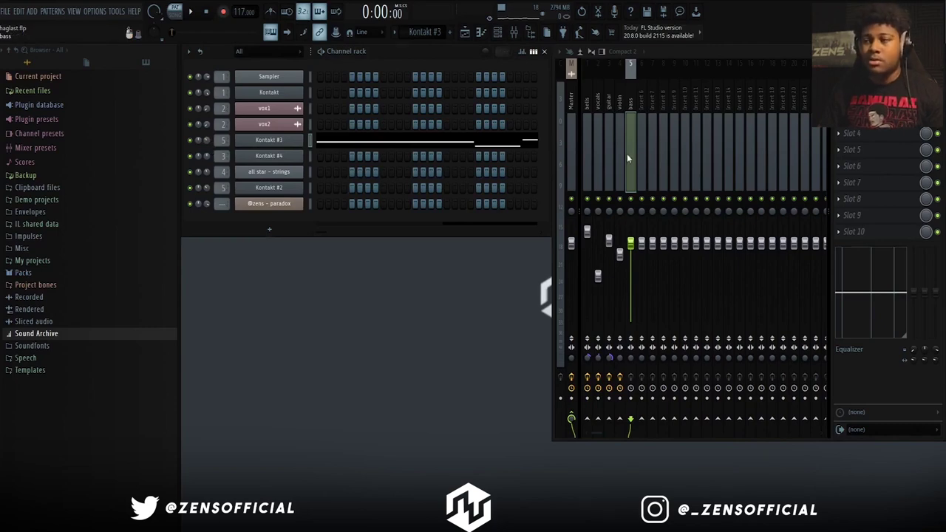
# Play the arrangement with the vox1 clips in the playlist, and open the Kontakt #5 channel's instrument
pyautogui.press('F5')
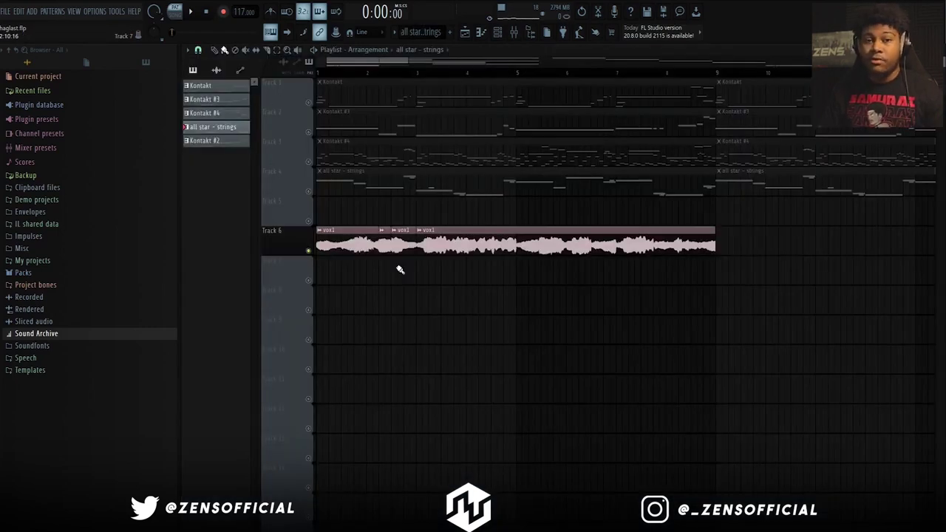
pyautogui.press('space')
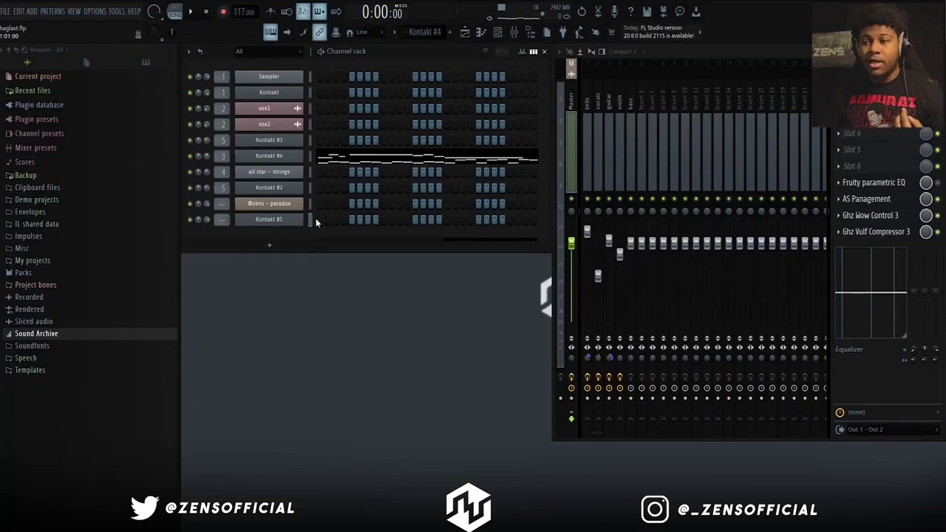
pyautogui.click(288, 219)
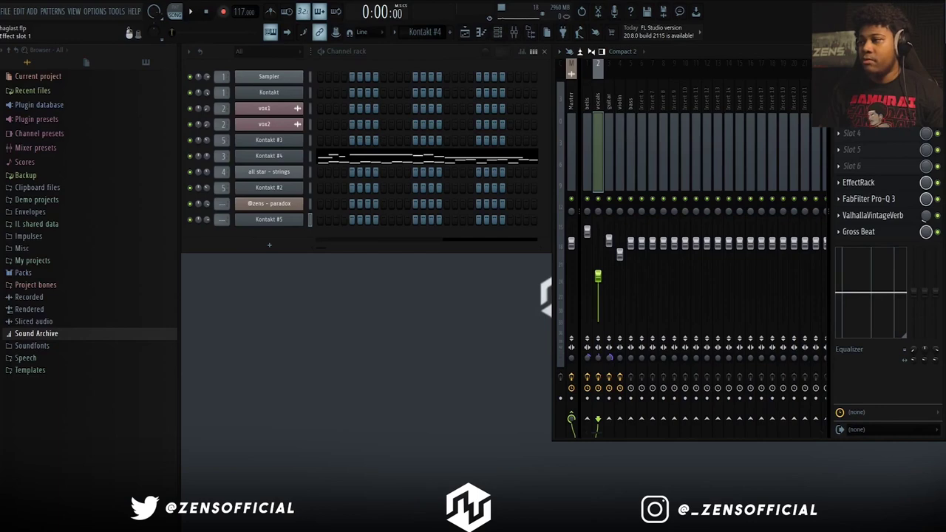
# Examine the EffectRack preset, the FabFilter Pro-Q 3 curve and the ValhallaVintageVerb settings on the vocals mixer track
pyautogui.click(854, 182)
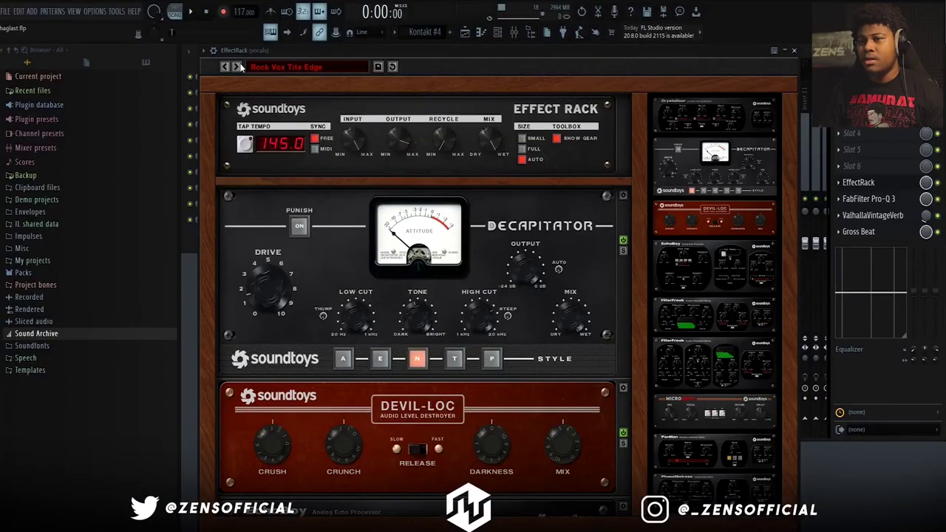
pyautogui.click(266, 66)
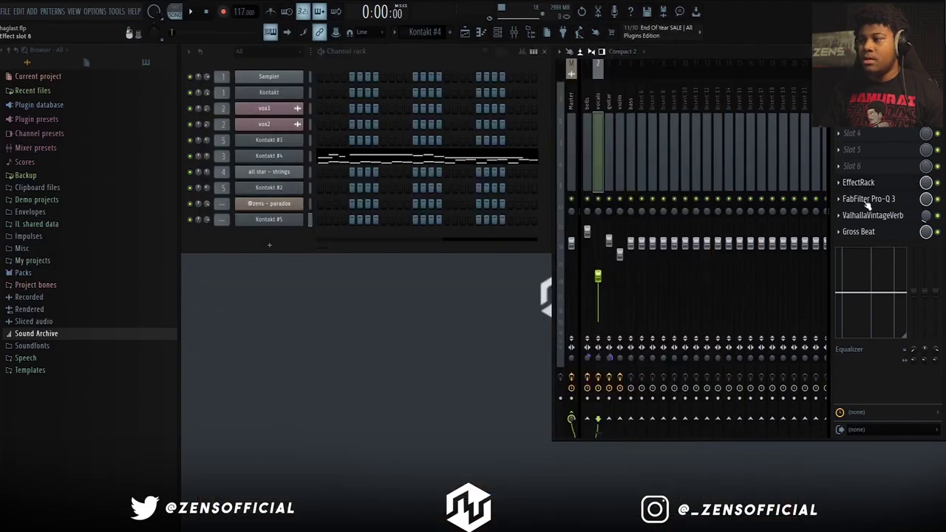
pyautogui.click(869, 200)
pyautogui.moveTo(565, 284); pyautogui.dragTo(565, 301)
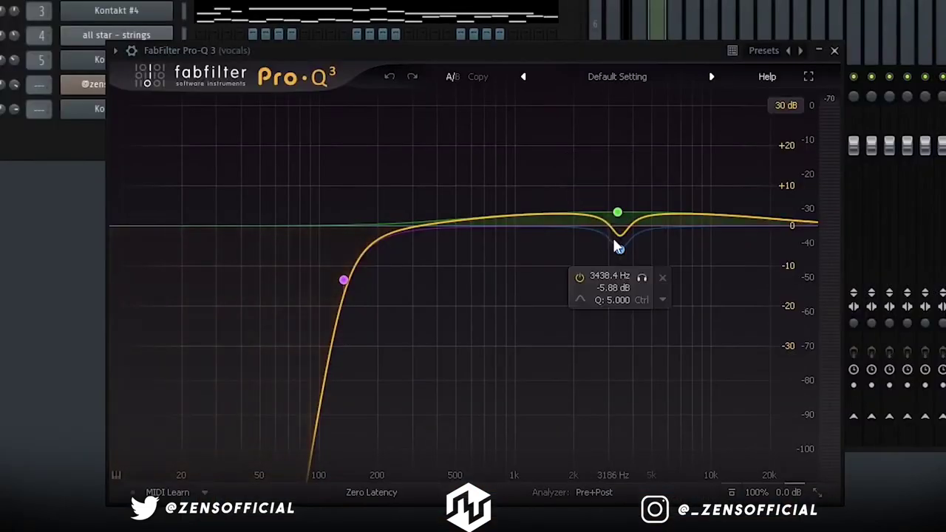
pyautogui.moveTo(377, 277)
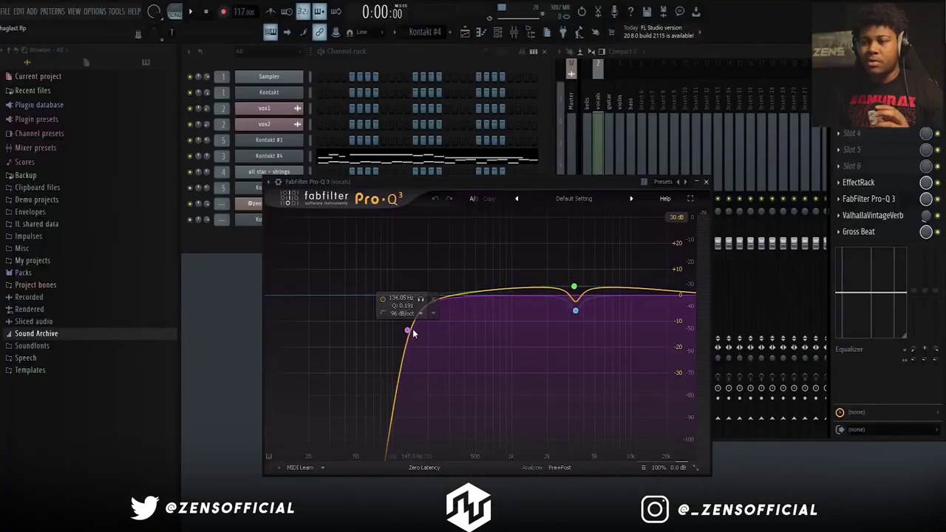
pyautogui.click(709, 182)
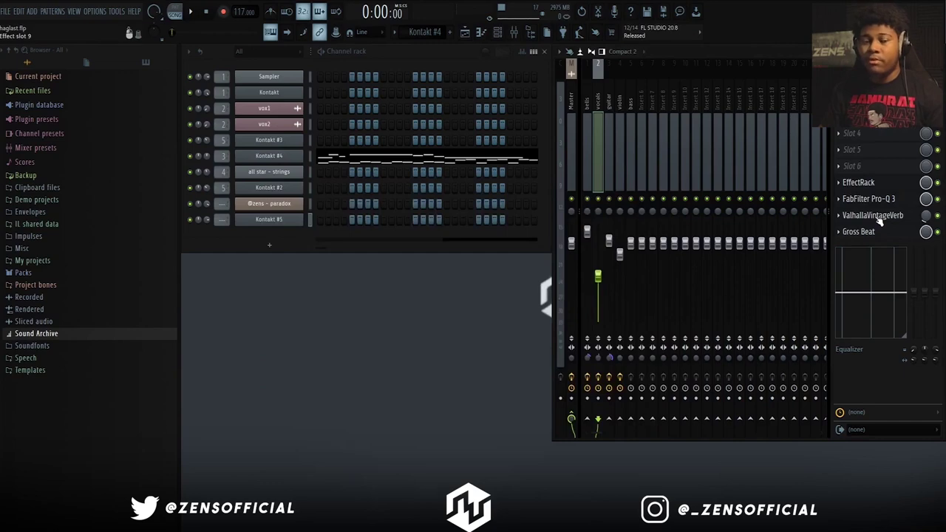
pyautogui.click(876, 216)
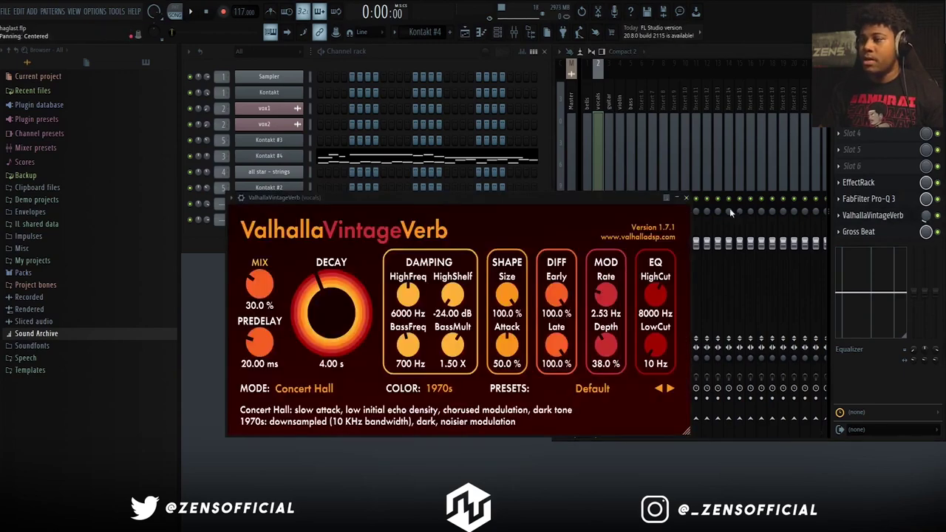
# Close ValhallaVintageVerb and inspect the Gross Beat volume pattern on the vocals mixer track
pyautogui.click(686, 197)
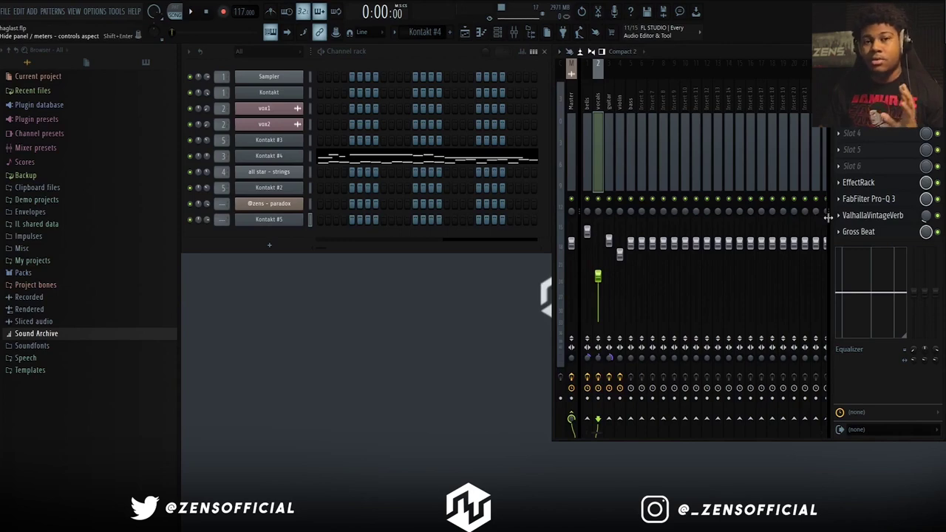
pyautogui.click(866, 233)
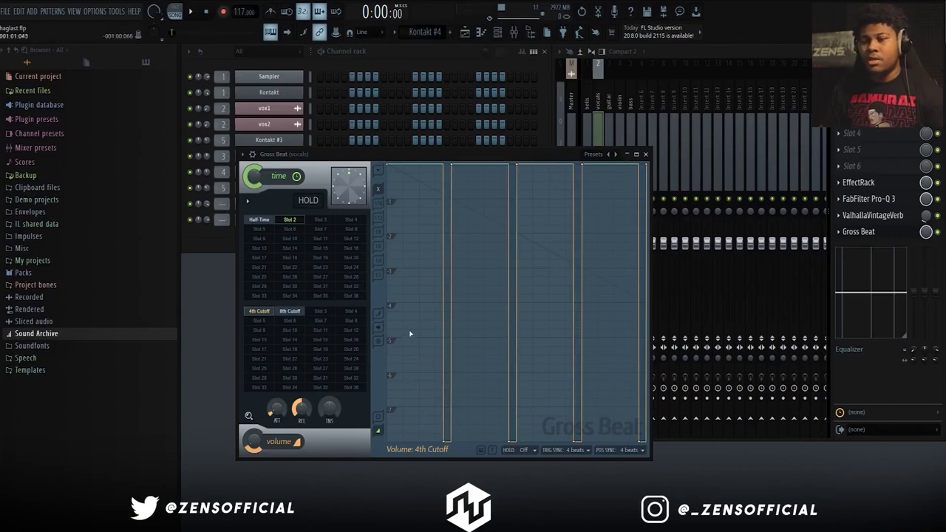
pyautogui.click(647, 156)
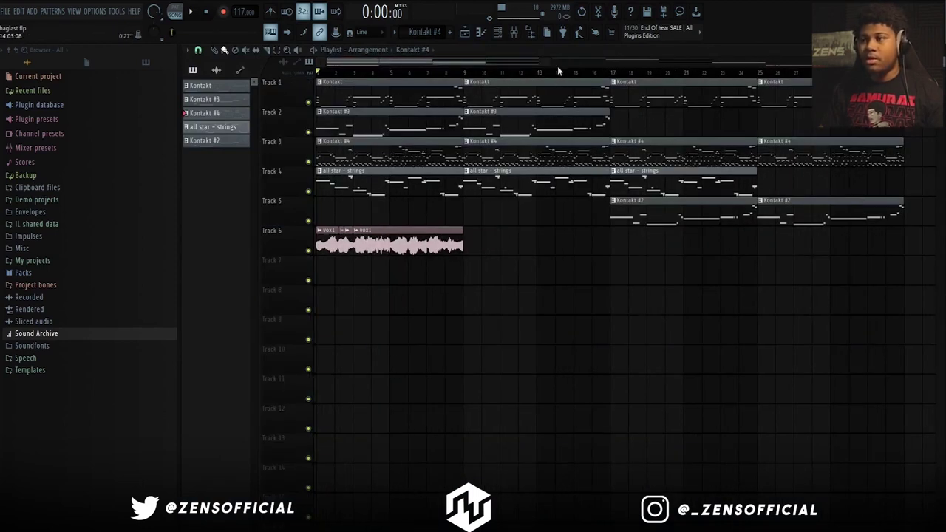
# Look through the playlist arrangement from the opening vox1 clips to the far end, and return to the mixer
pyautogui.moveTo(549, 60); pyautogui.dragTo(442, 61)
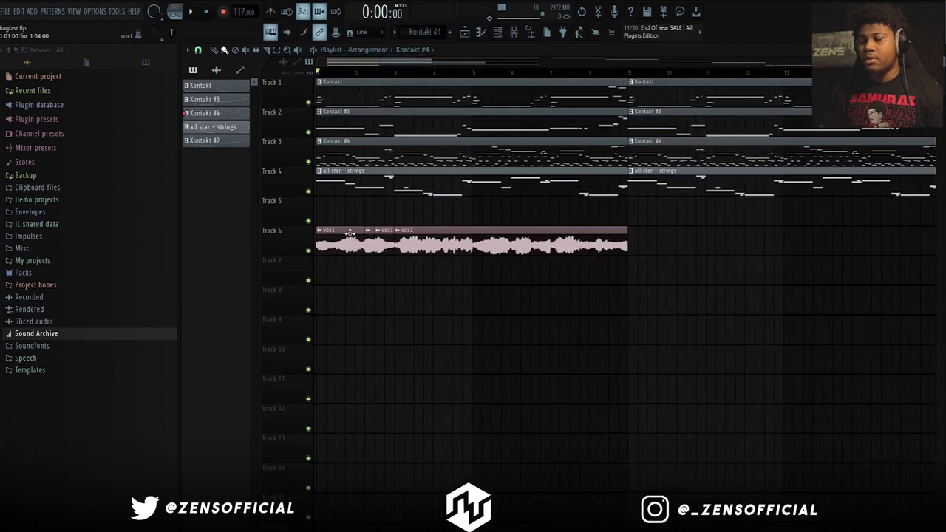
pyautogui.hscroll(5, 712, 252)
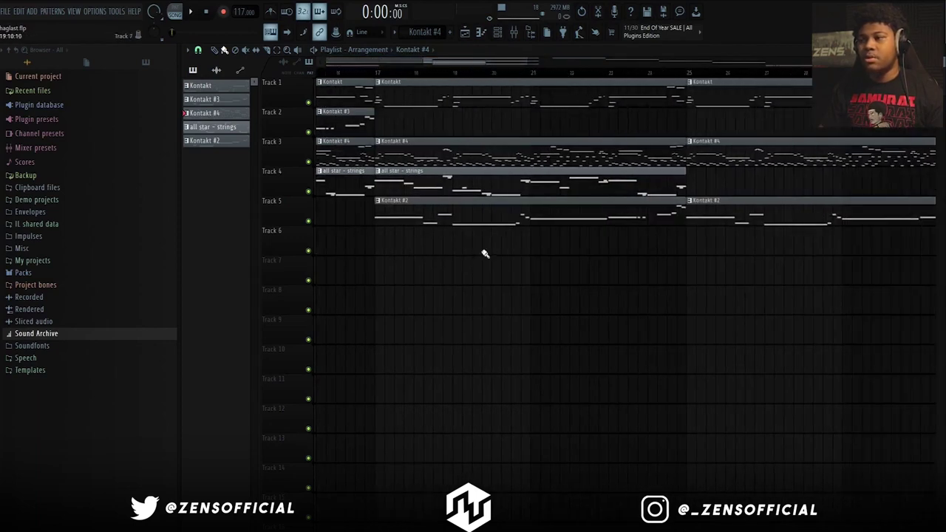
pyautogui.hscroll(5, 605, 249)
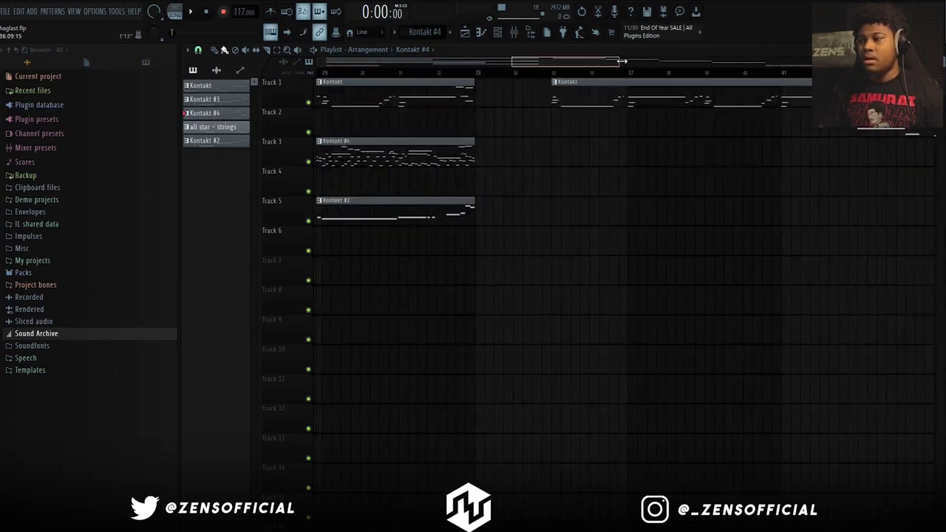
pyautogui.moveTo(617, 61); pyautogui.dragTo(893, 60)
pyautogui.hscroll(-4, 493, 158)
pyautogui.press('F5')
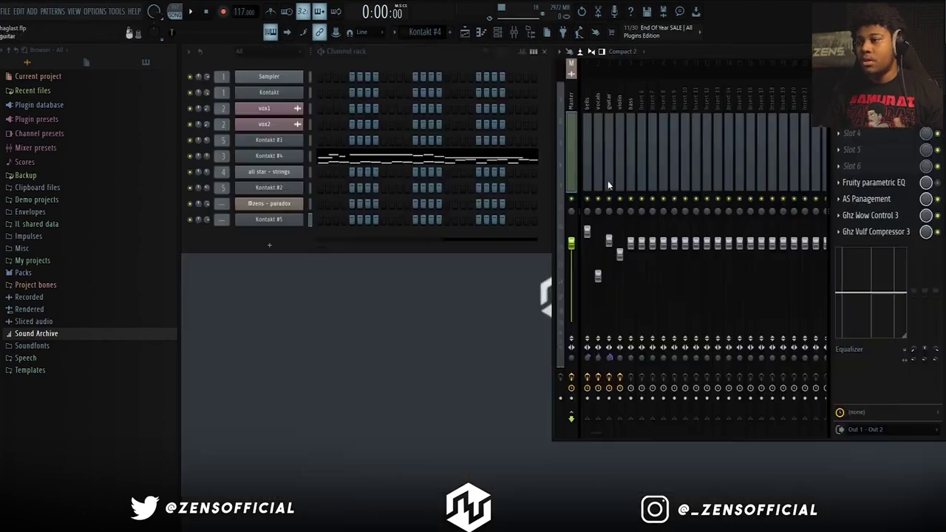
# Examine the Noise, Distort, Follow and output Width settings of RC-20 Retro Color on the Master track
pyautogui.click(876, 83)
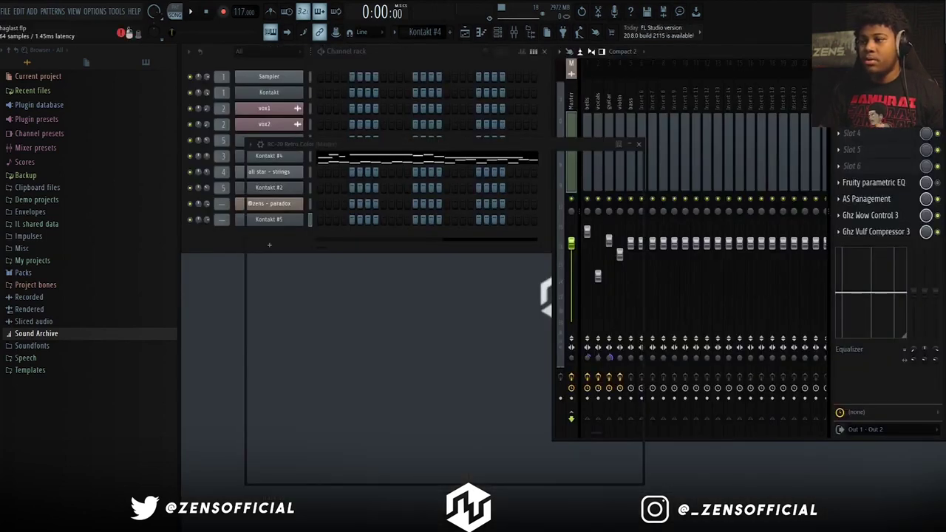
pyautogui.moveTo(541, 151); pyautogui.dragTo(539, 135)
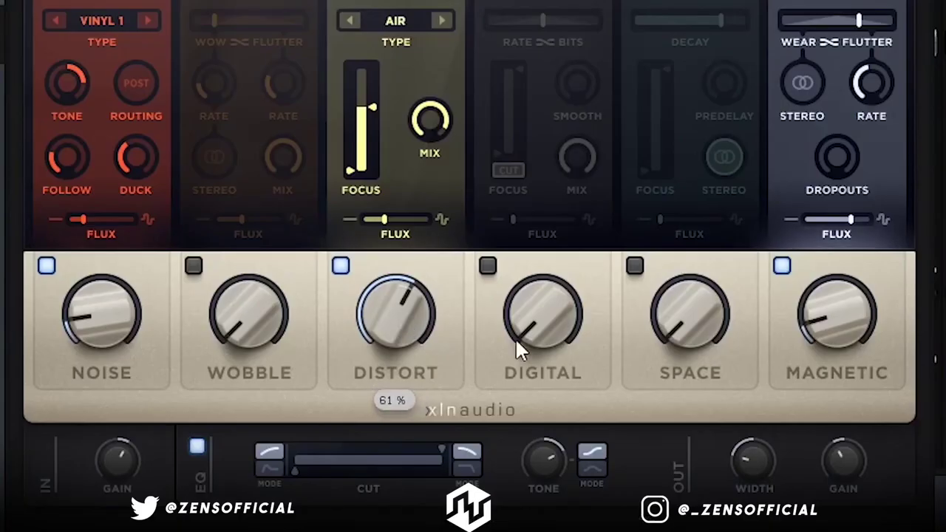
pyautogui.moveTo(380, 315); pyautogui.dragTo(382, 319)
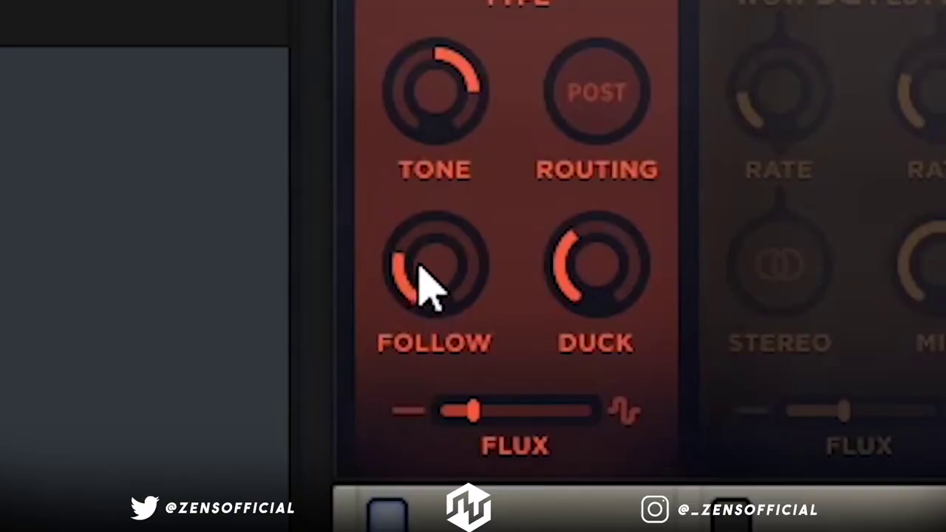
pyautogui.moveTo(419, 267)
pyautogui.mouseDown()
pyautogui.moveTo(419, 256)
pyautogui.moveTo(420, 264)
pyautogui.mouseUp()
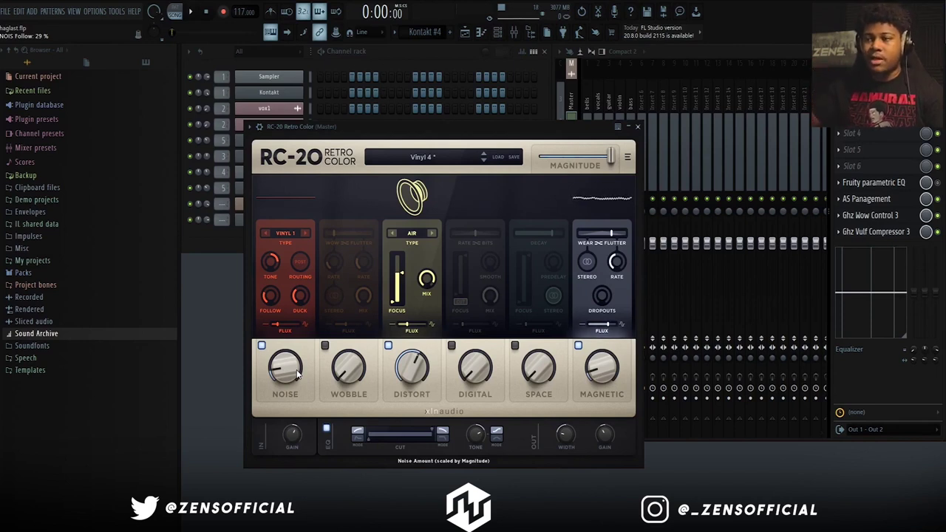
pyautogui.click(566, 436)
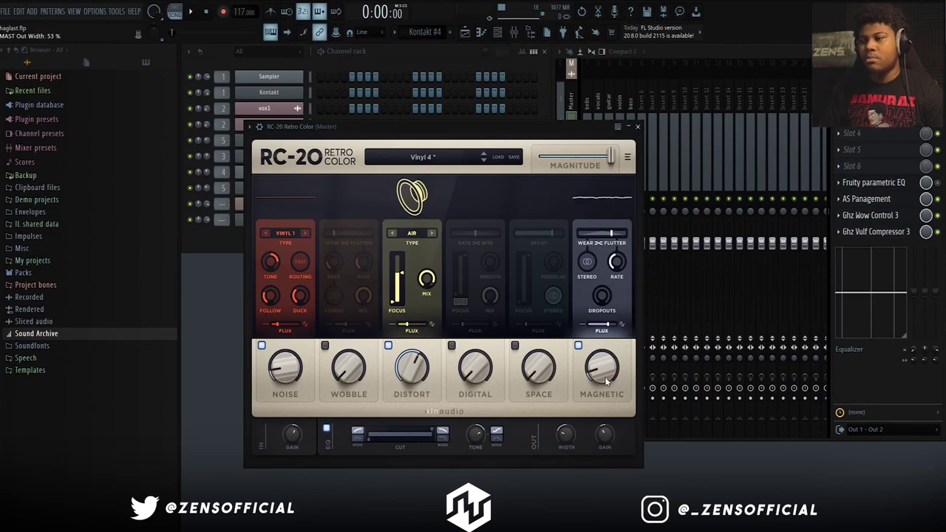
pyautogui.click(637, 126)
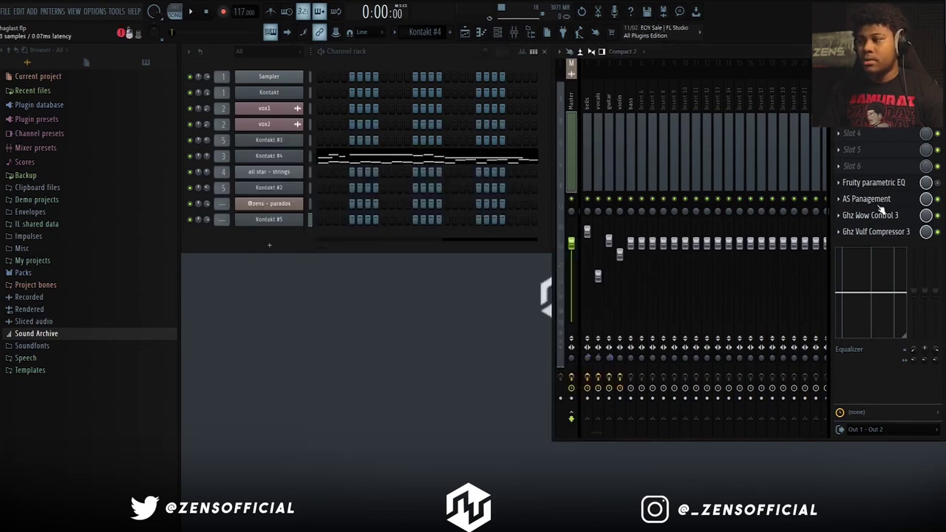
# Inspect AS Panagement on the Master track and view its list of presets without choosing one
pyautogui.click(869, 199)
pyautogui.click(526, 115)
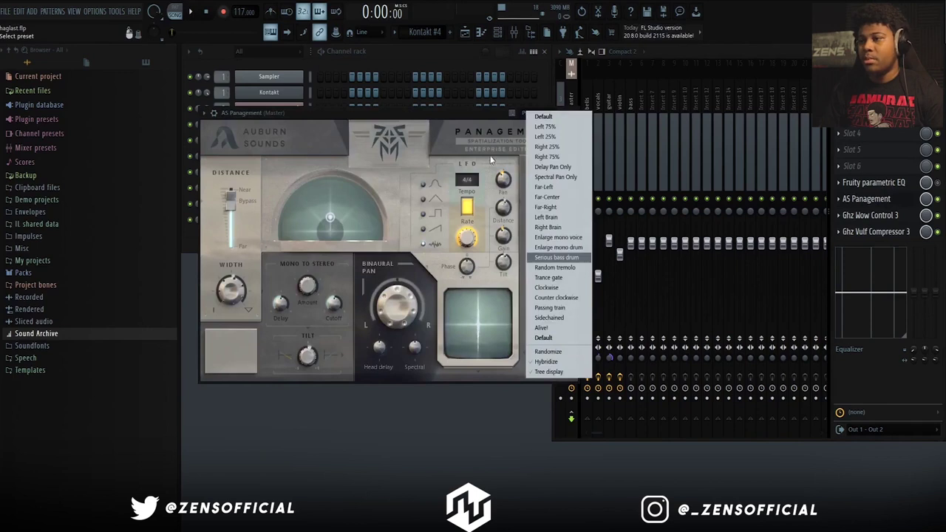
pyautogui.click(492, 160)
pyautogui.click(574, 113)
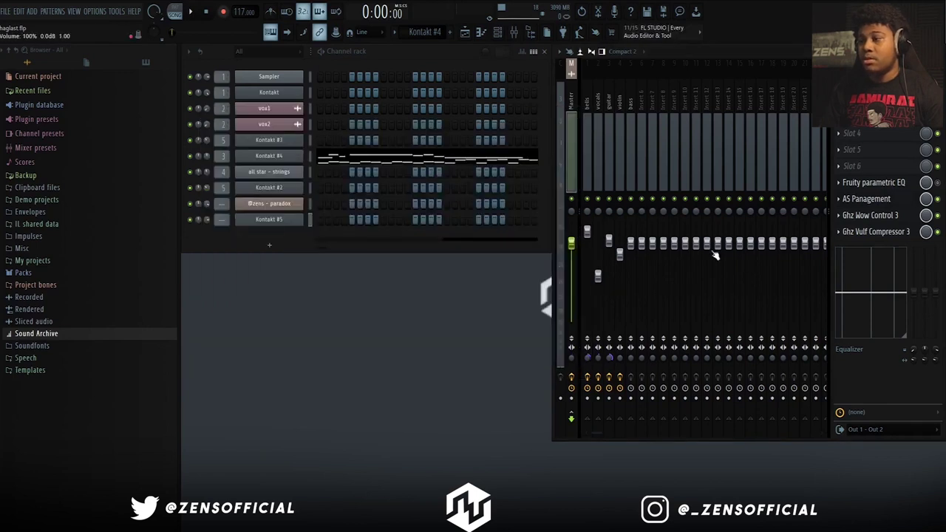
# Examine the Ghz Wow Control 3 and Ghz Vulf Compressor 3 settings on the Master track
pyautogui.click(871, 219)
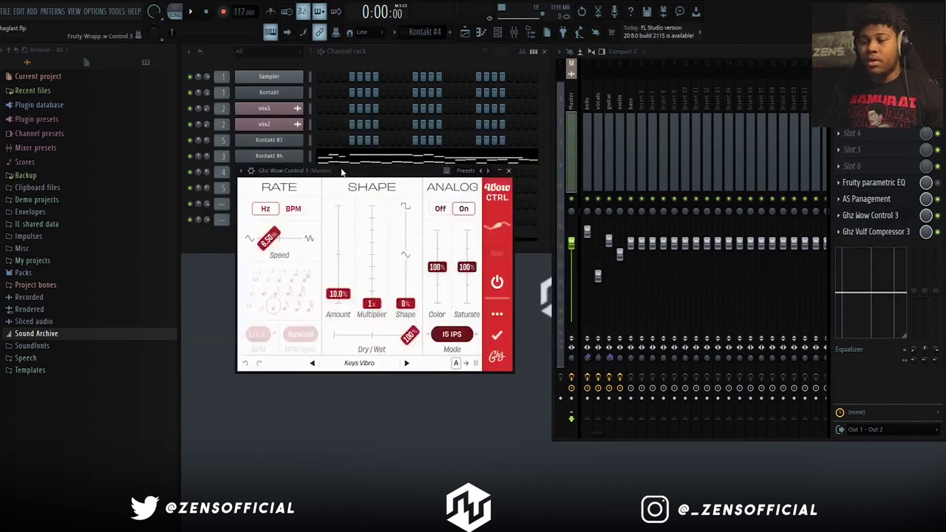
pyautogui.moveTo(342, 171); pyautogui.dragTo(325, 166)
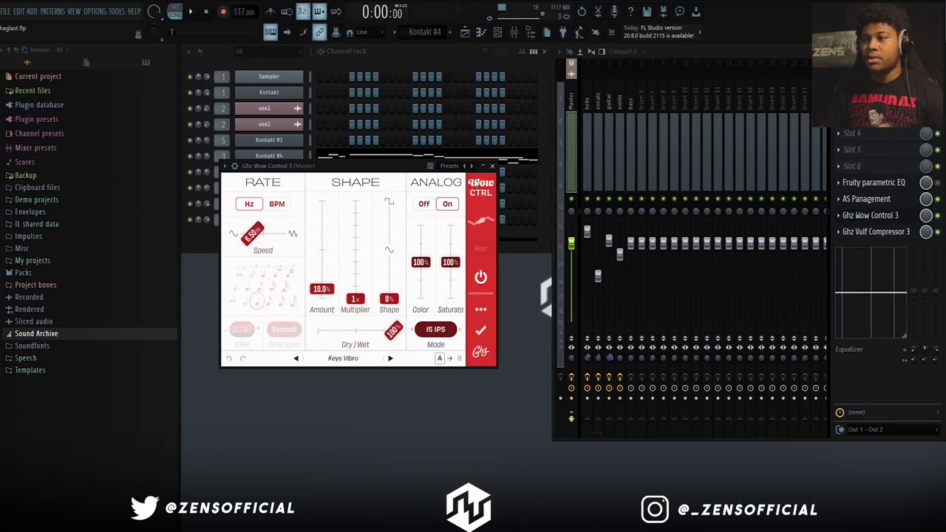
pyautogui.click(492, 166)
pyautogui.click(892, 233)
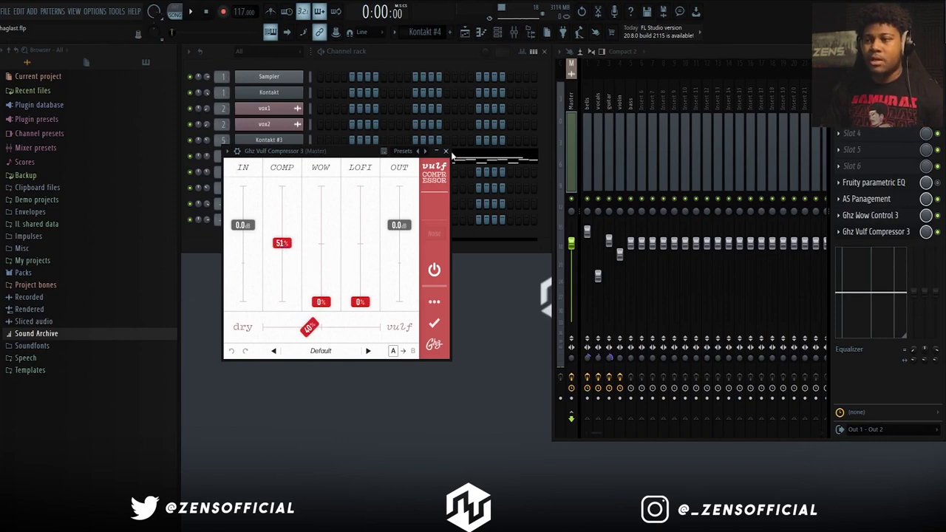
pyautogui.click(447, 151)
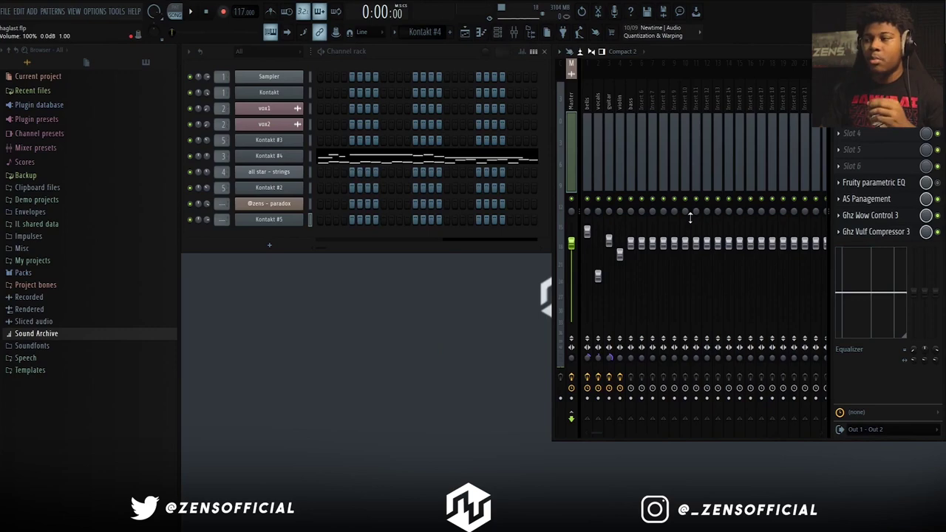
pyautogui.press('F5')
pyautogui.moveTo(711, 61); pyautogui.dragTo(502, 87)
pyautogui.doubleClick(503, 88)
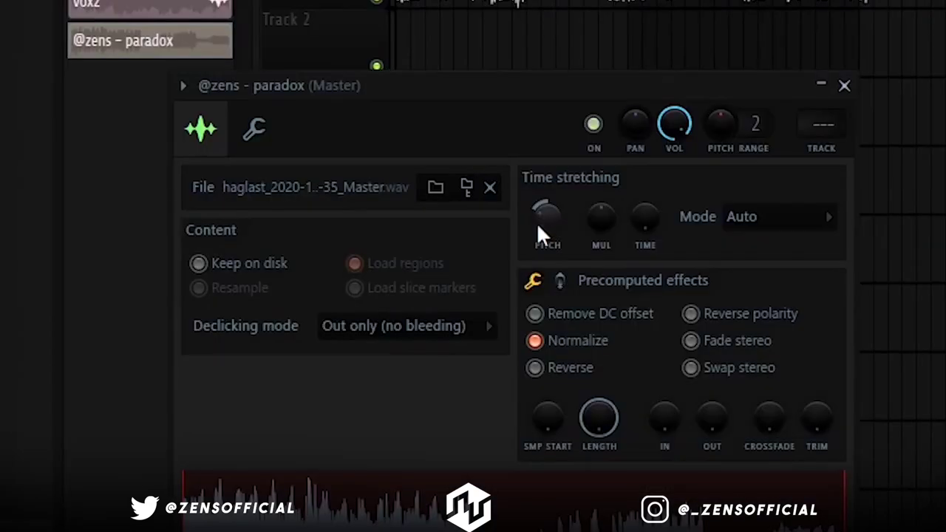
pyautogui.click(844, 86)
pyautogui.press('F5')
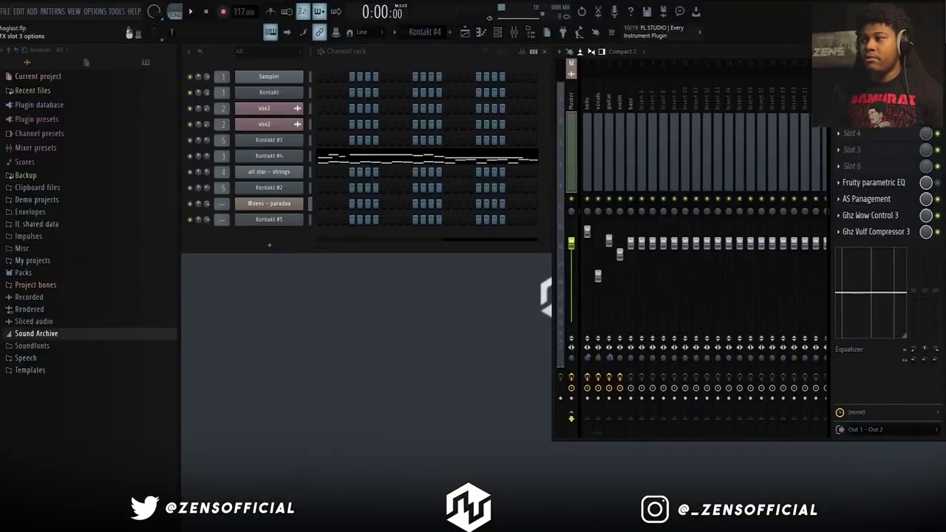
# Lower the 250 Hz band slightly in the Fruity parametric EQ on the Master track
pyautogui.click(903, 184)
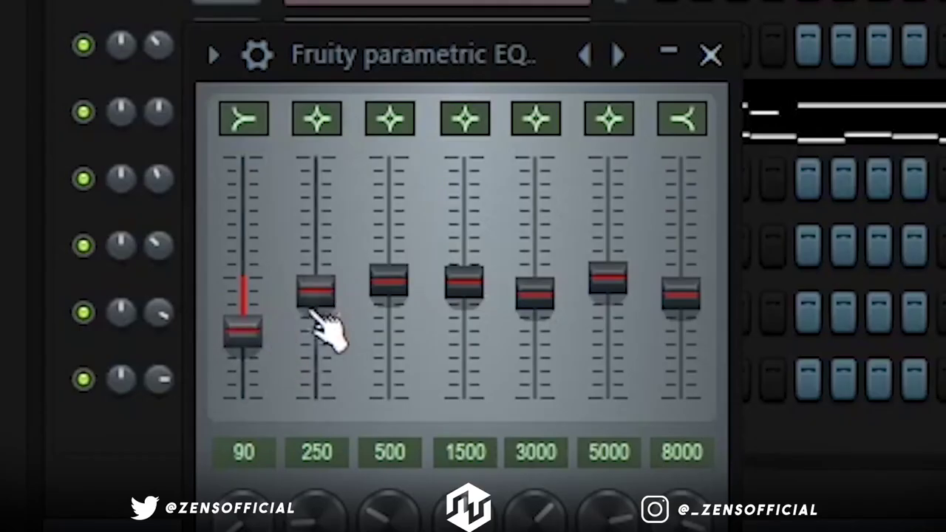
pyautogui.moveTo(214, 159); pyautogui.dragTo(215, 158)
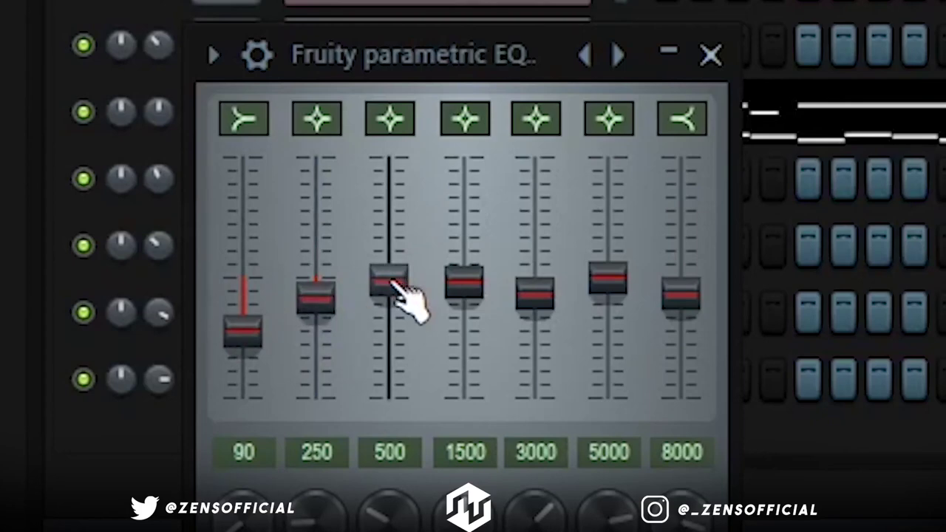